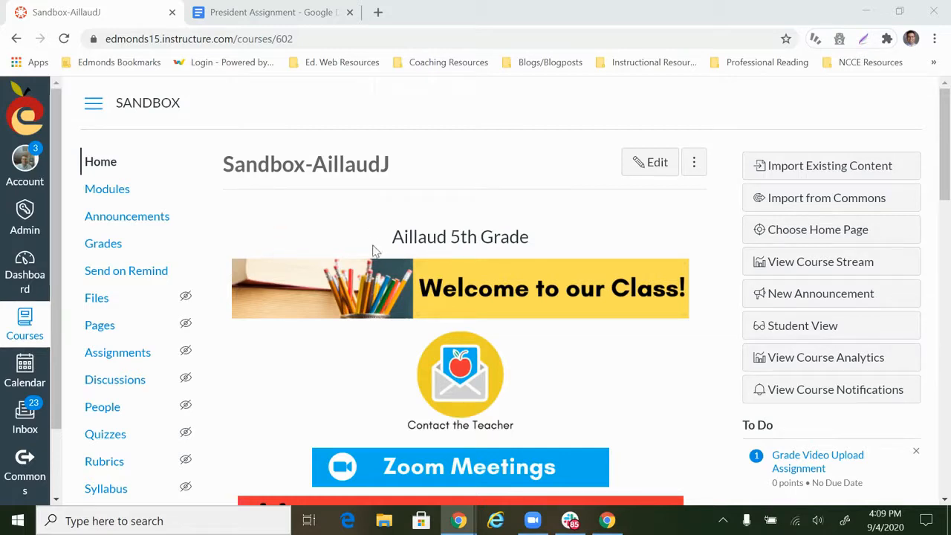
# Add a new assignment named "Google Doc External Tool Assignment" to the published "Week 1: September 7th - 11th" module, without indentation
pyautogui.click(99, 193)
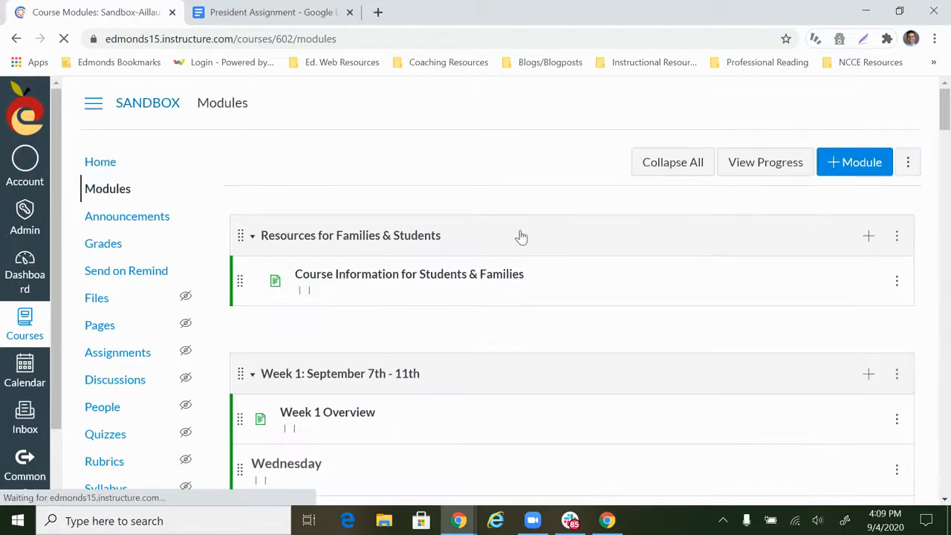
pyautogui.scroll(-2, 518, 236)
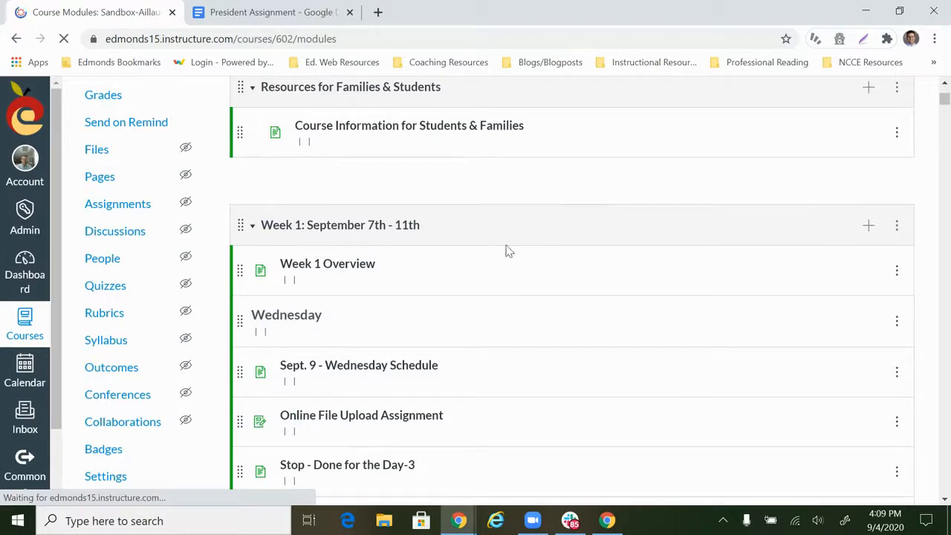
pyautogui.click(870, 227)
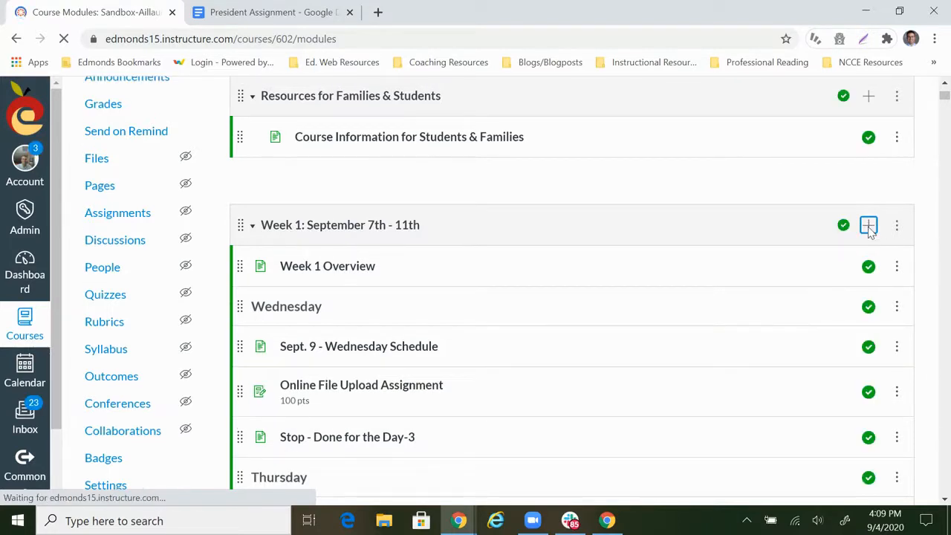
pyautogui.click(868, 226)
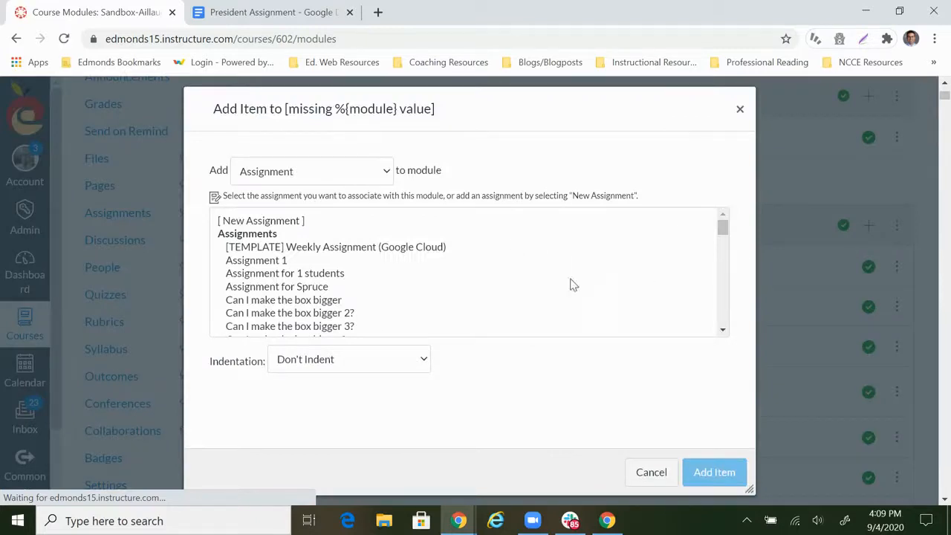
pyautogui.click(286, 223)
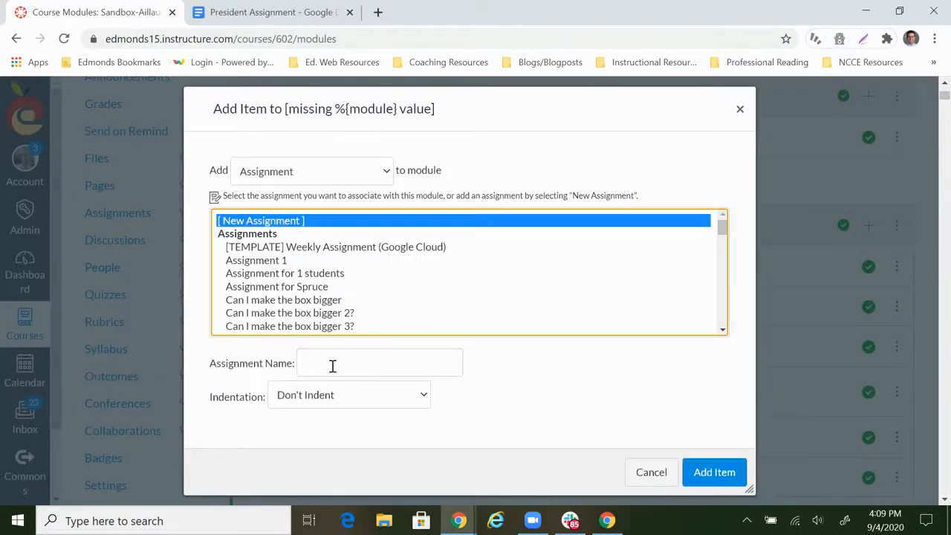
pyautogui.click(335, 364)
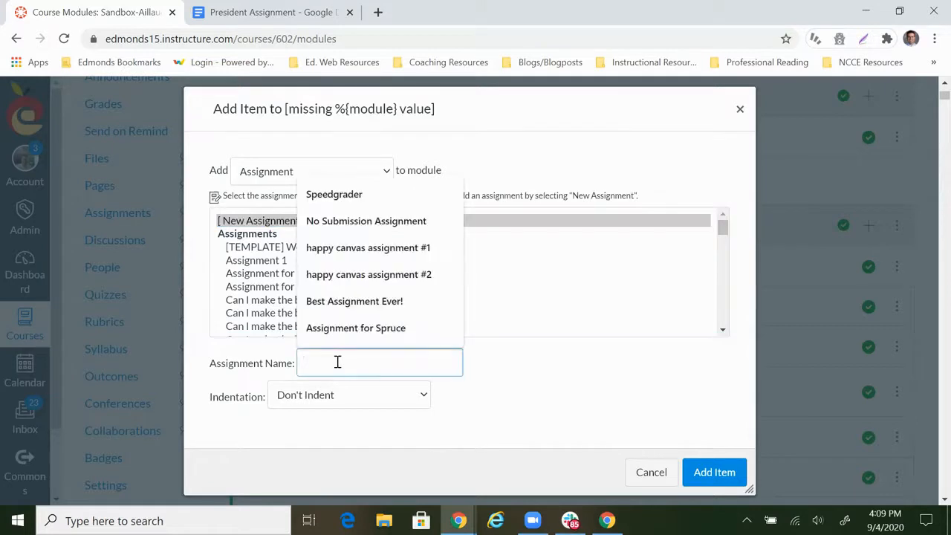
pyautogui.write('Google D')
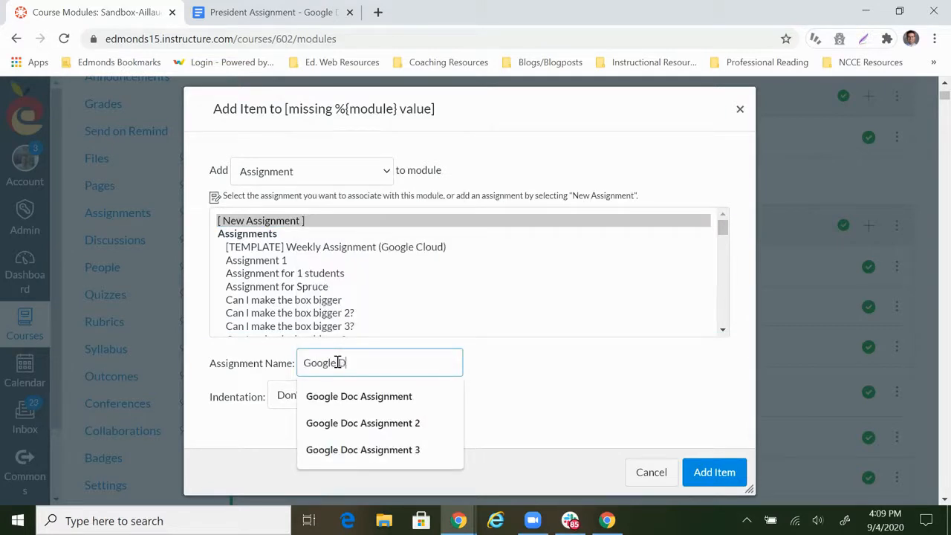
pyautogui.write('oc External Tool A')
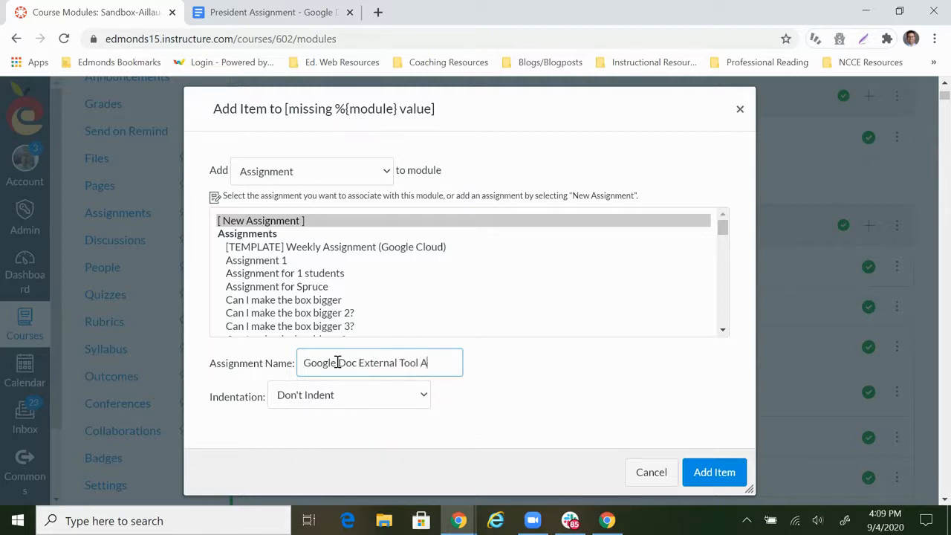
pyautogui.write('gnment')
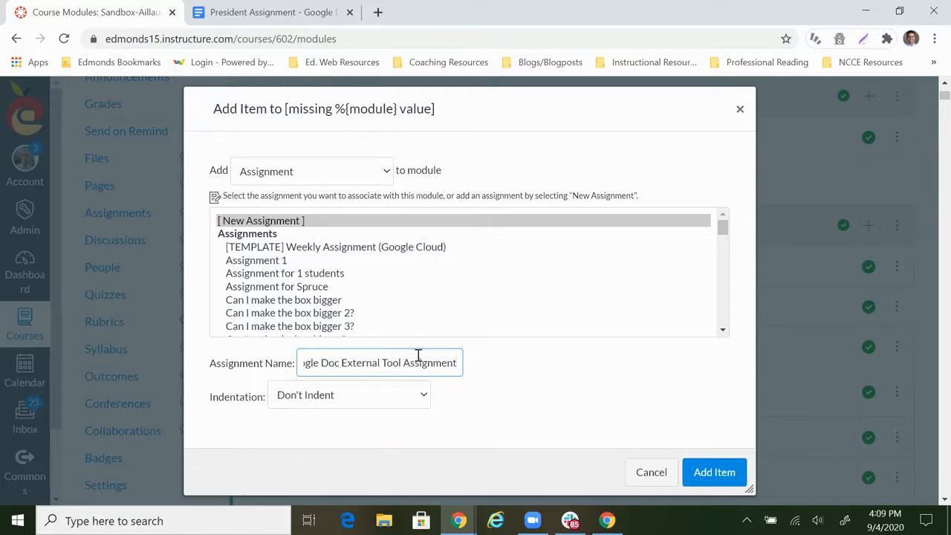
pyautogui.click(715, 472)
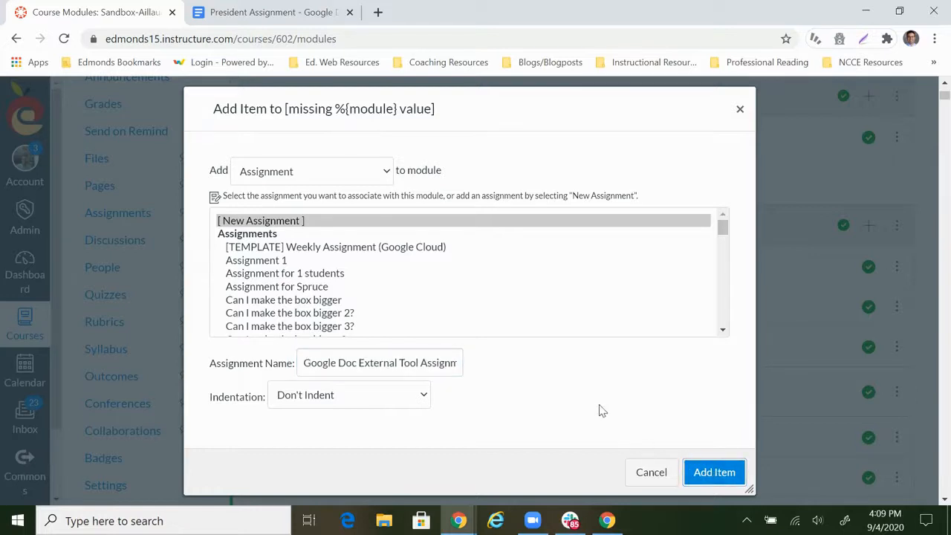
# Move the Google Doc External Tool Assignment directly below the Online File Upload Assignment in the Wednesday section of Week 1
pyautogui.scroll(-3, 394, 219)
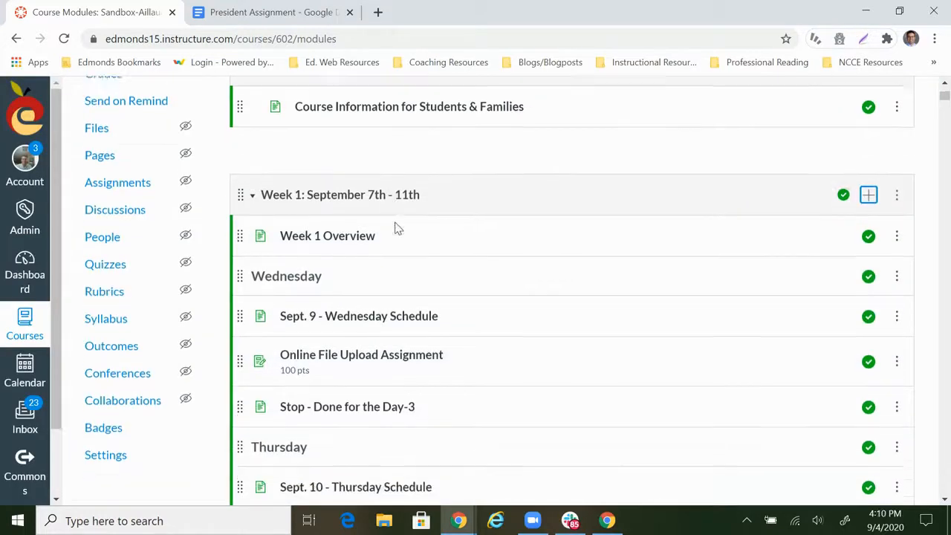
pyautogui.scroll(-5, 396, 228)
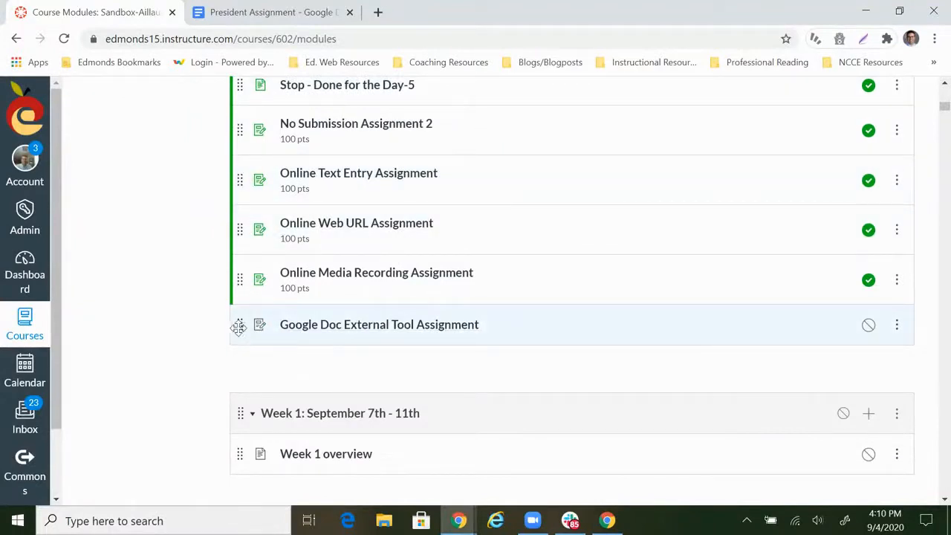
pyautogui.moveTo(225, 224); pyautogui.dragTo(260, 215)
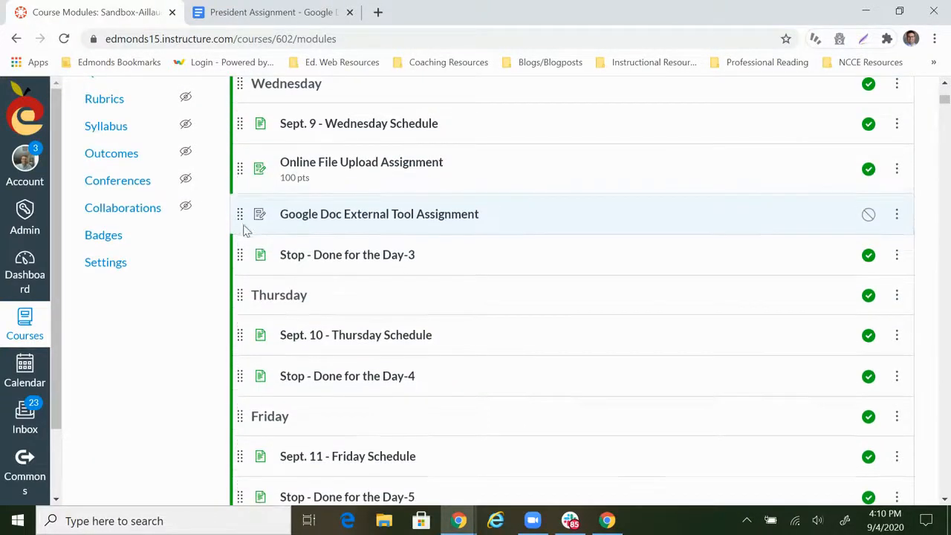
# Open the Google Doc External Tool Assignment for editing and enter the description "Do your best. Answer the questions on the Google Doc."
pyautogui.click(354, 221)
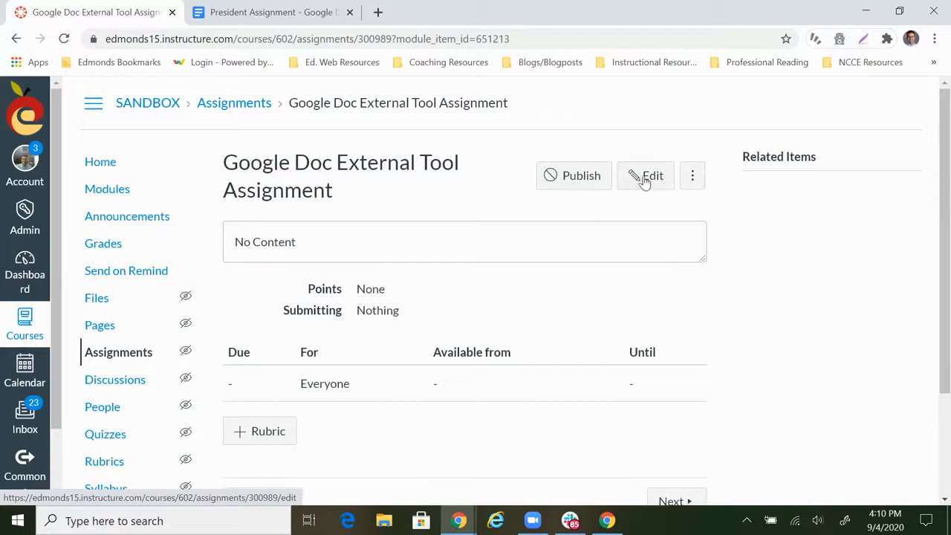
pyautogui.click(644, 177)
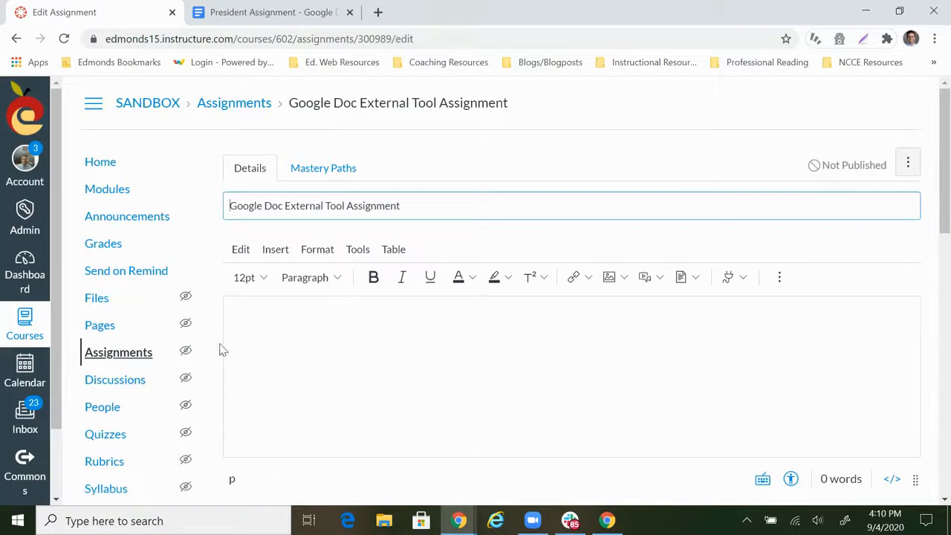
pyautogui.click(270, 319)
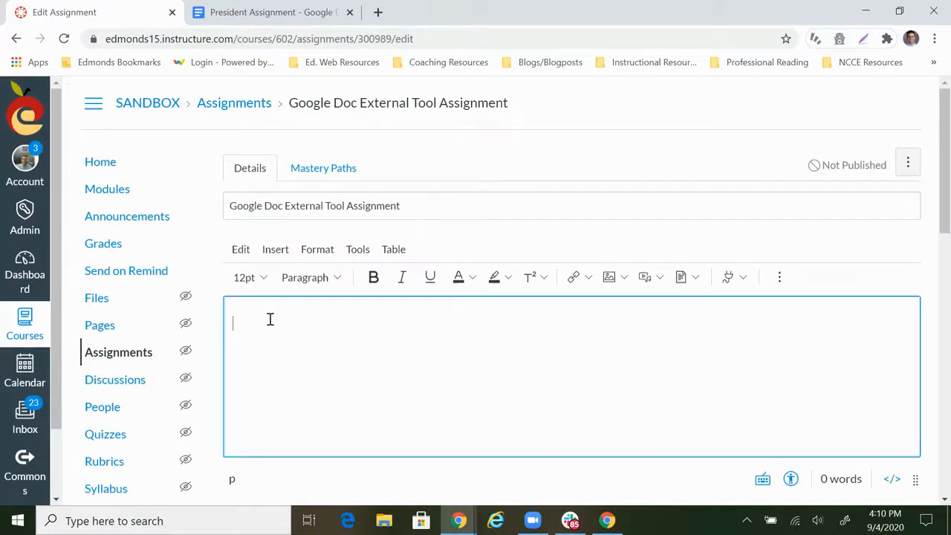
pyautogui.write('Do your best. Answer the')
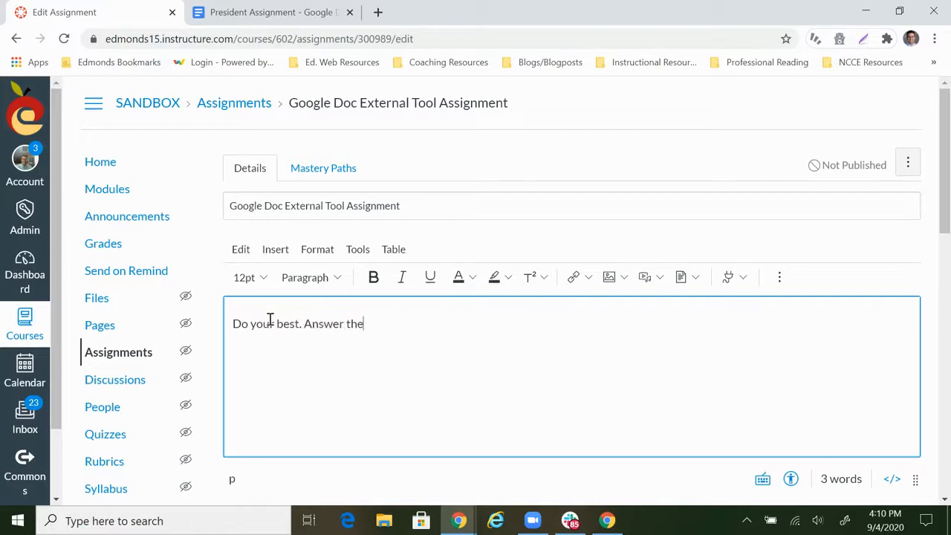
pyautogui.write(' questions on the Google Doc.')
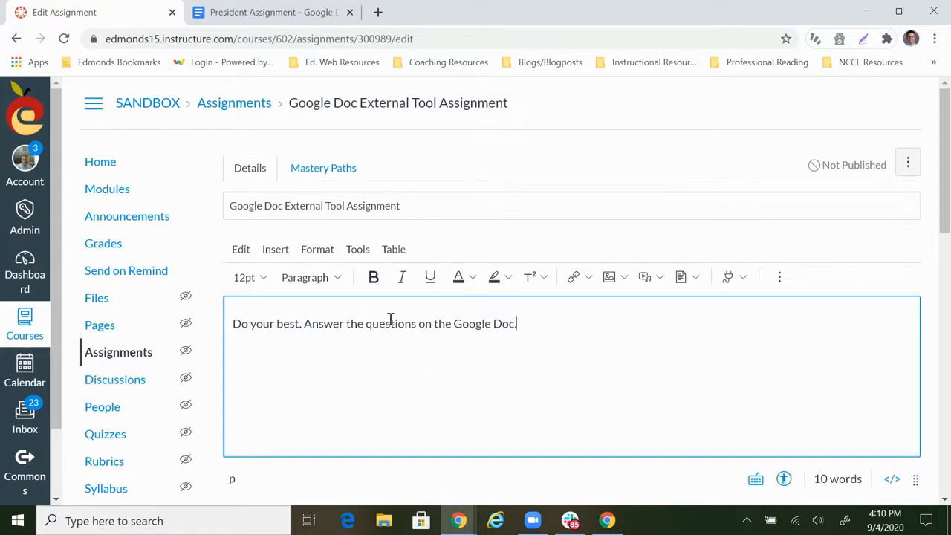
# Set the assignment's points to 100 and its submission type to External Tool
pyautogui.scroll(-2, 389, 320)
pyautogui.click(355, 381)
pyautogui.write('100')
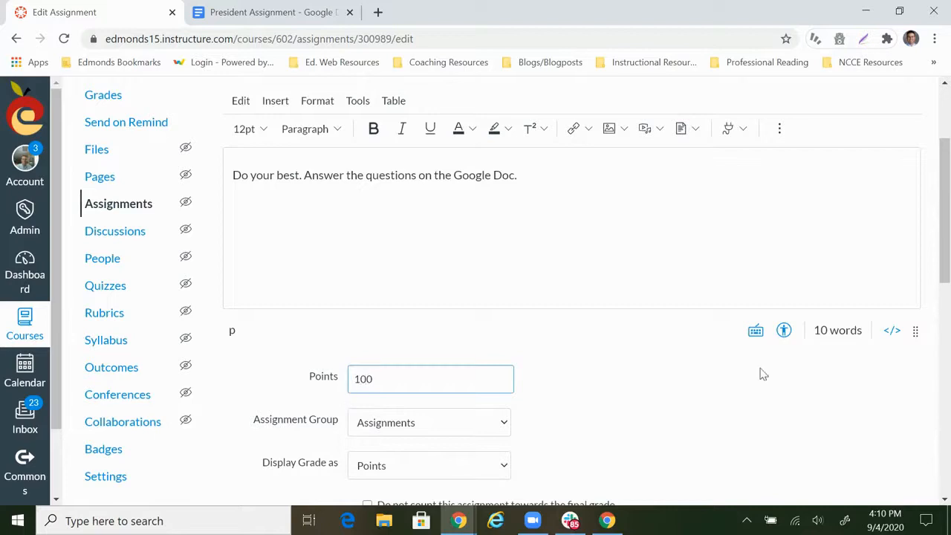
pyautogui.scroll(-3, 763, 374)
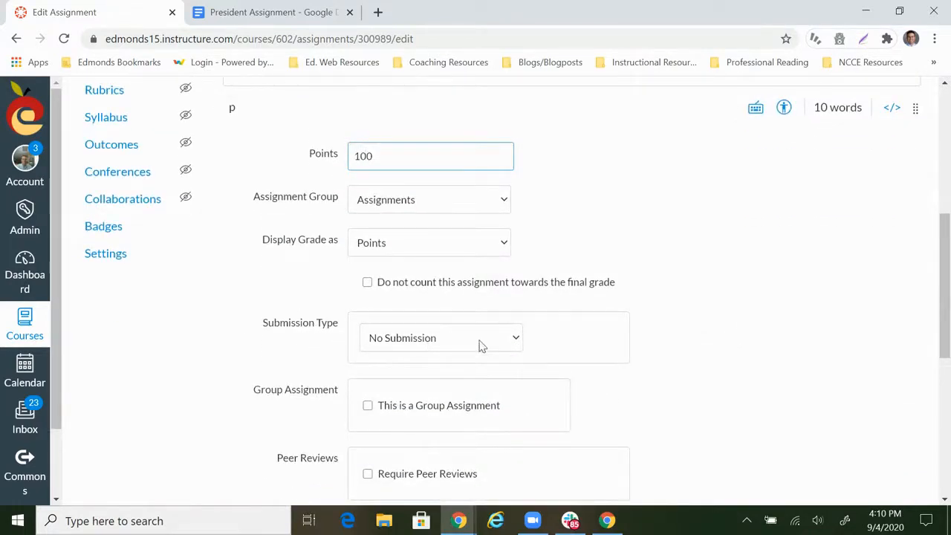
pyautogui.click(513, 341)
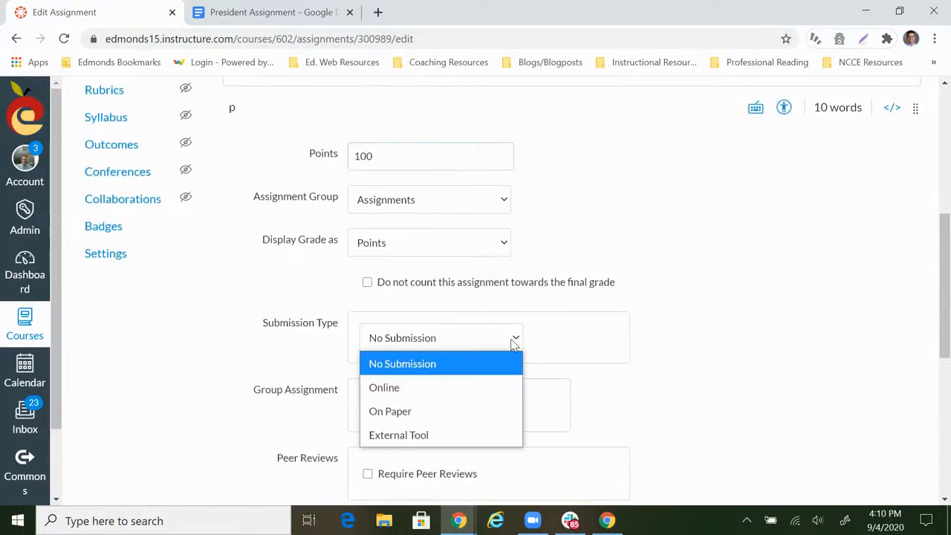
pyautogui.click(456, 436)
# Find the available external tools and choose Google Docs Cloud Assignment for the submission
pyautogui.scroll(-2, 825, 284)
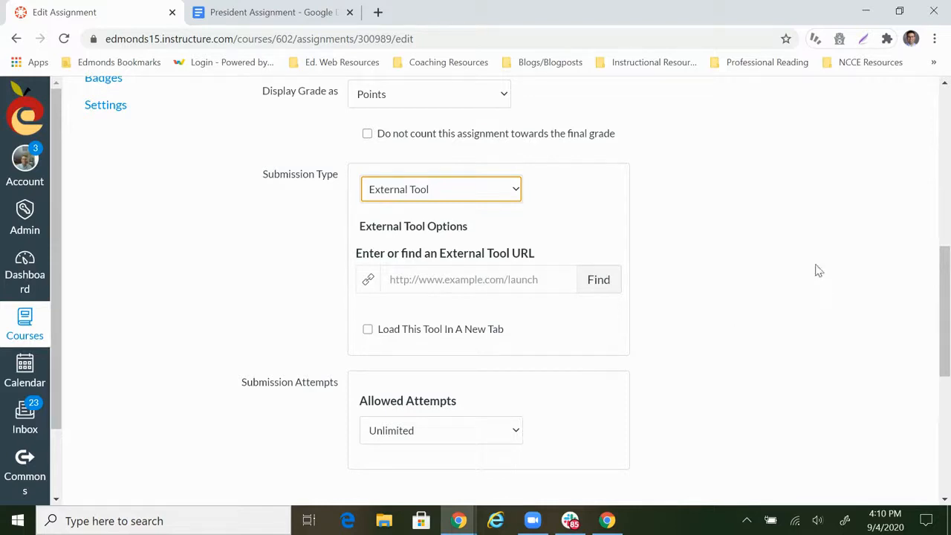
pyautogui.click(599, 286)
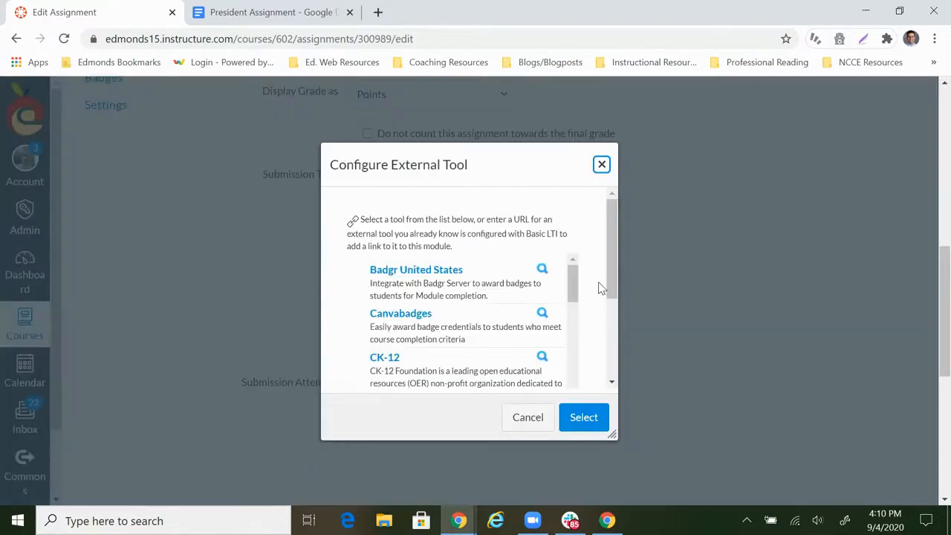
pyautogui.moveTo(611, 261); pyautogui.dragTo(612, 308)
pyautogui.scroll(-3, 573, 208)
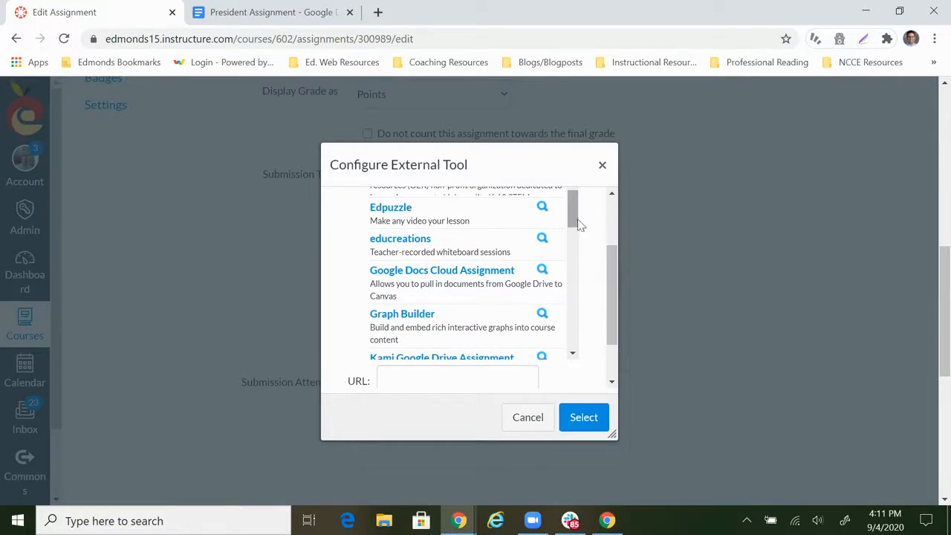
pyautogui.click(431, 273)
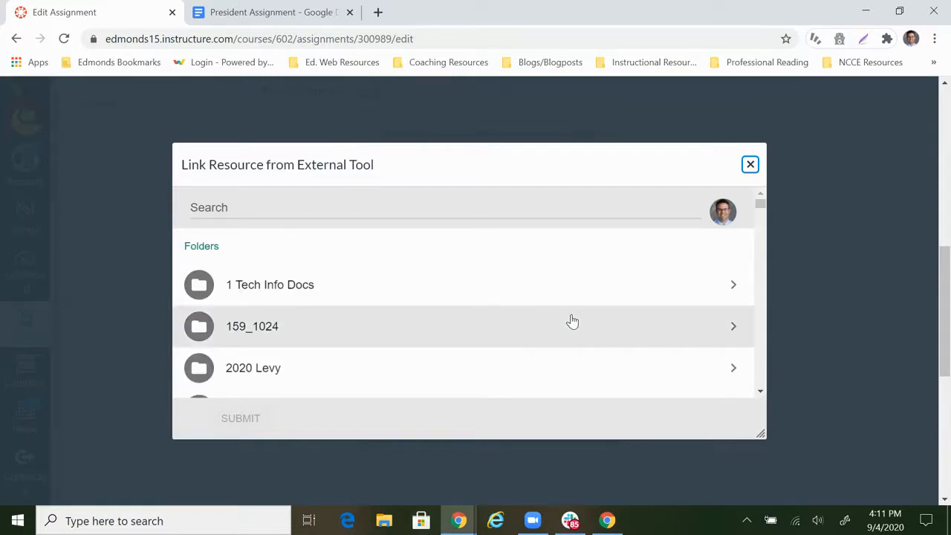
# Search the Drive files for "President Assignment" and link that document as the assignment's external tool resource
pyautogui.click(236, 208)
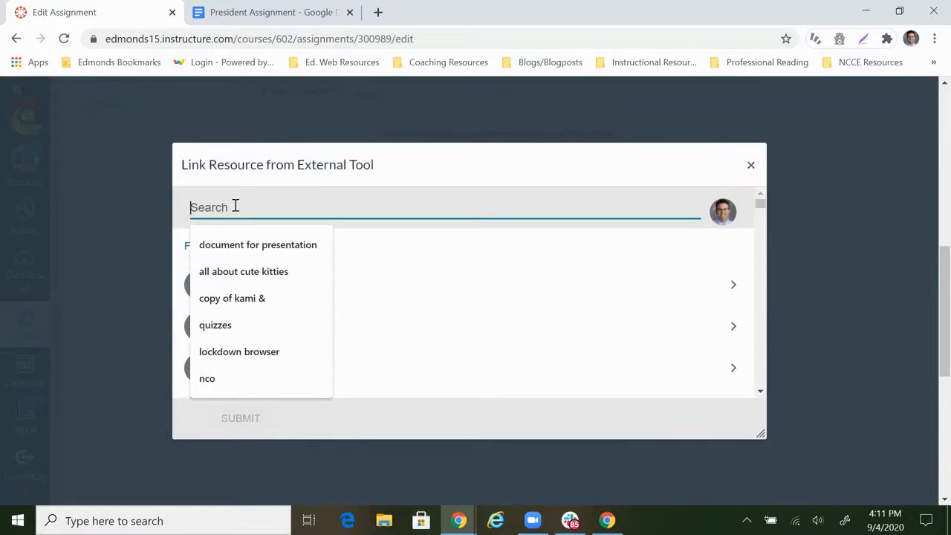
pyautogui.write('President')
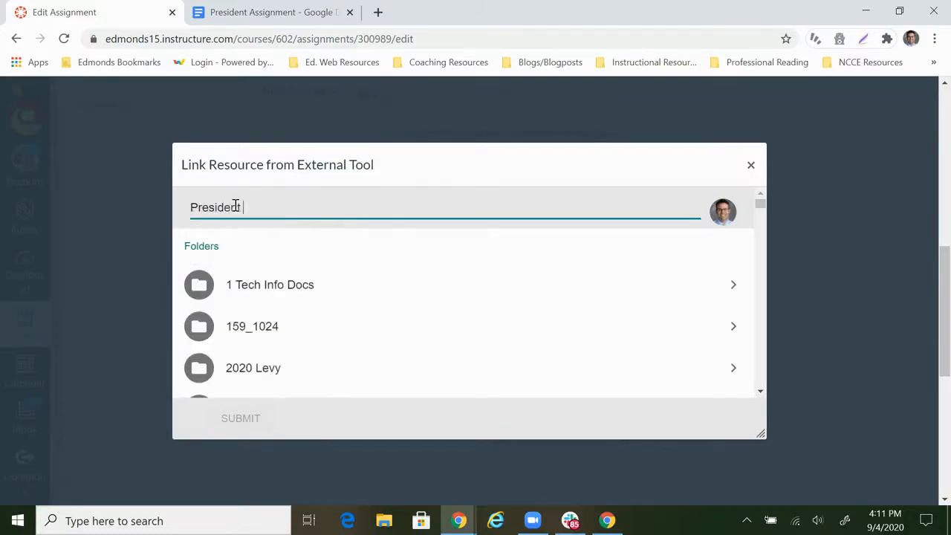
pyautogui.press('Return')
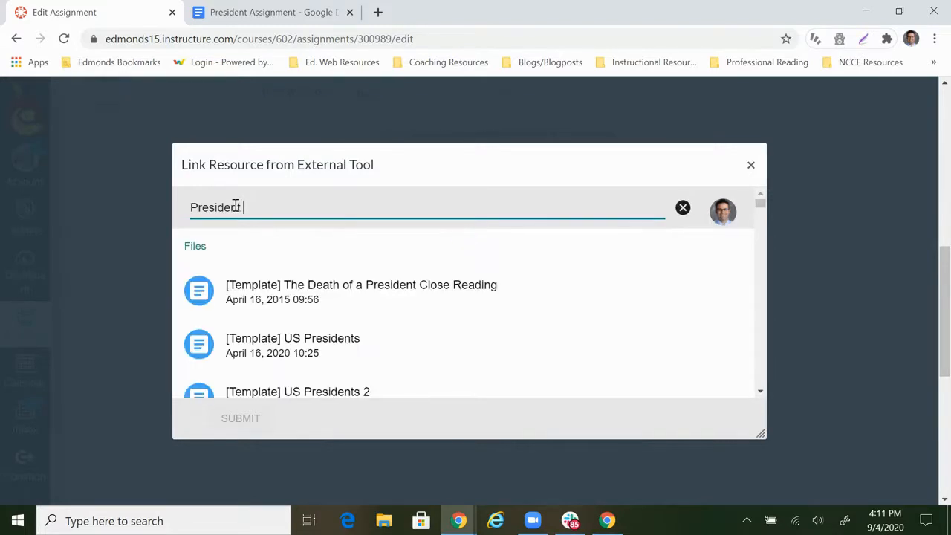
pyautogui.write('Assignment')
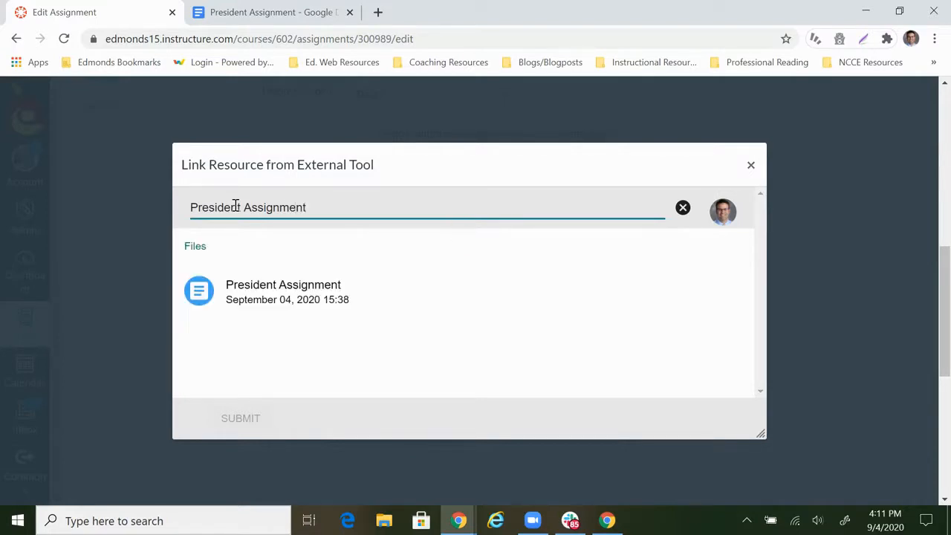
pyautogui.click(264, 291)
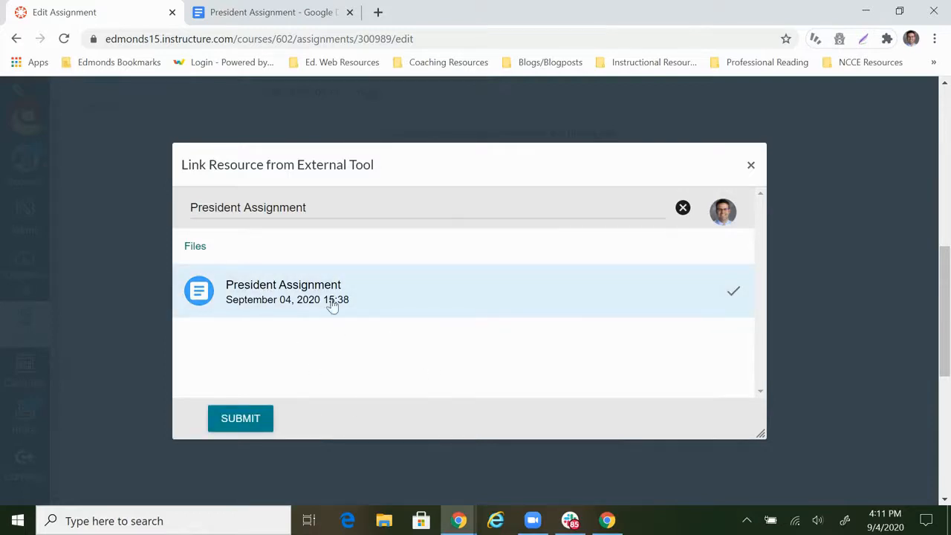
pyautogui.click(245, 419)
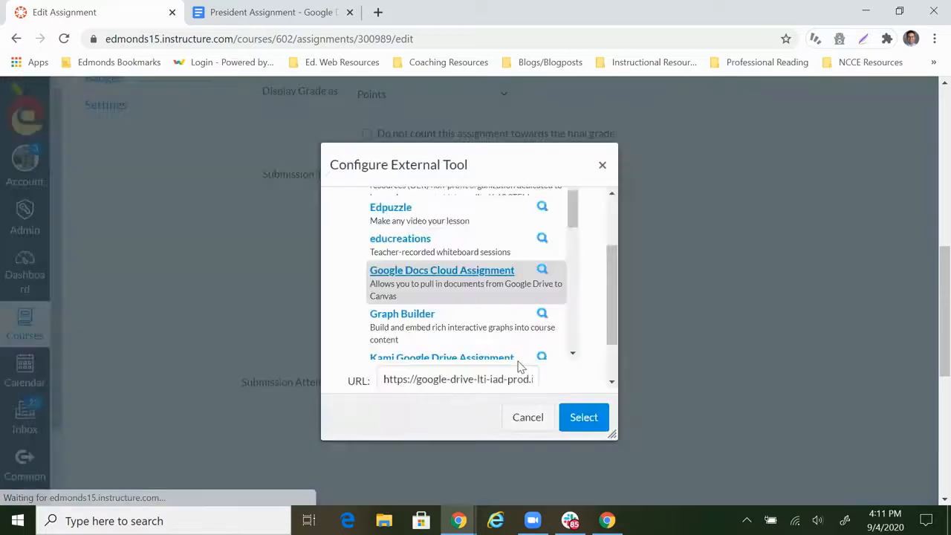
pyautogui.click(583, 418)
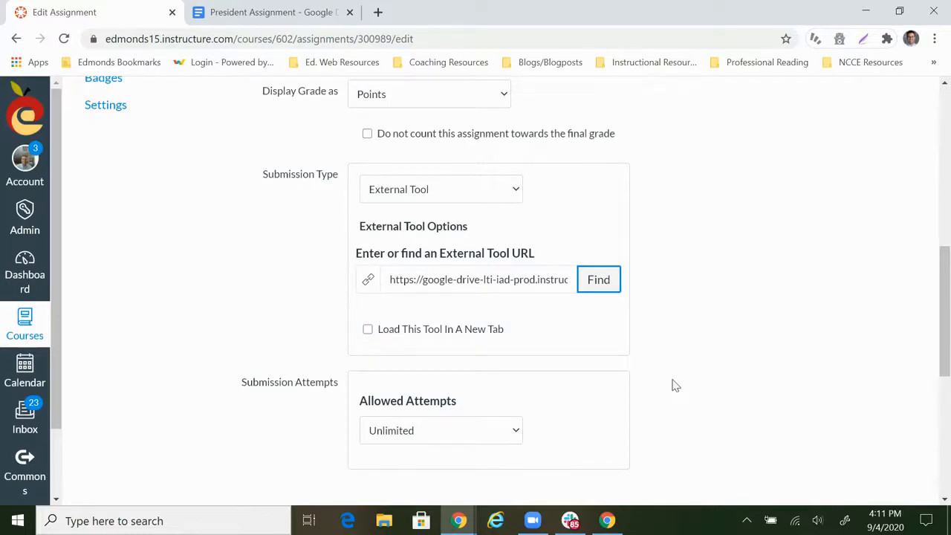
# Save and publish the assignment, leaving it assigned to Everyone without due or availability dates
pyautogui.scroll(-4, 699, 349)
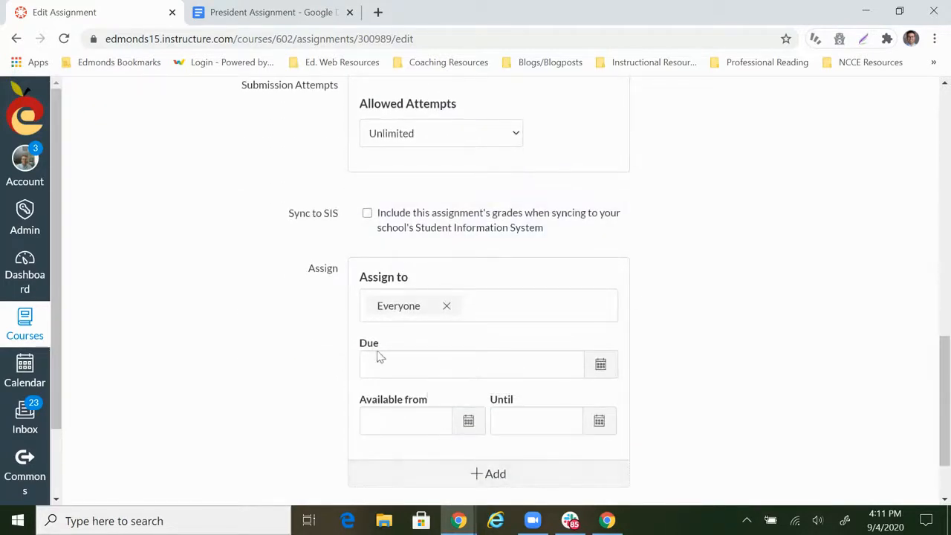
pyautogui.scroll(-1, 679, 297)
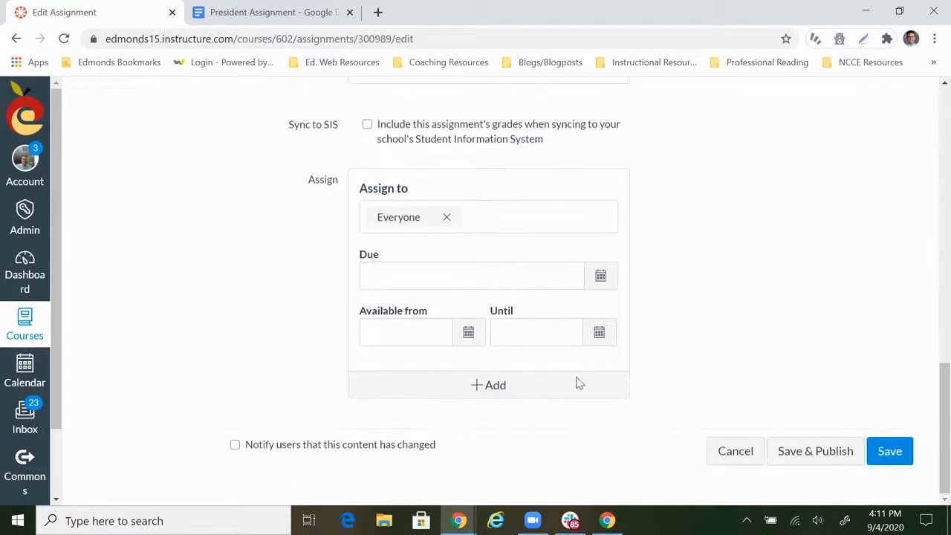
pyautogui.click(809, 461)
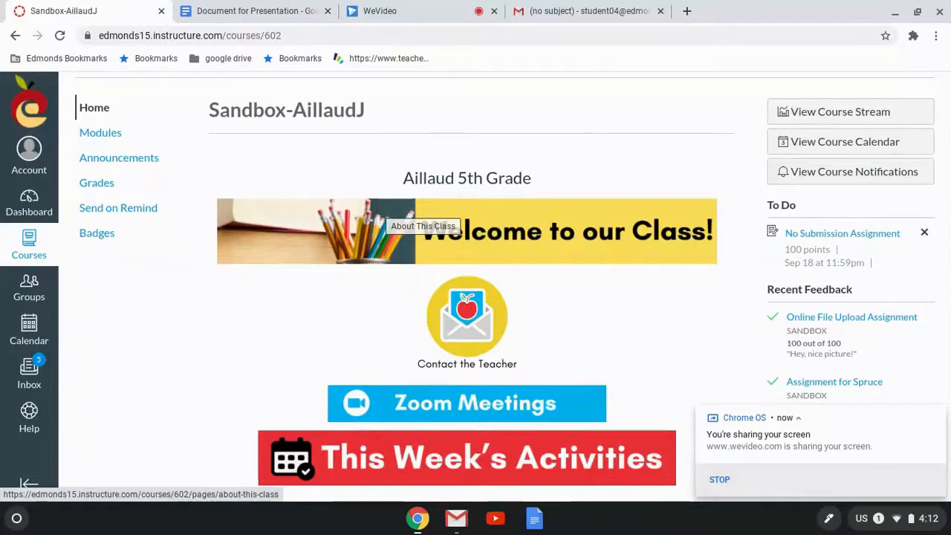
# As the student, open the Google Doc External Tool Assignment in the Week 1 module through This Week's Activities on the course home page
pyautogui.scroll(-2, 446, 320)
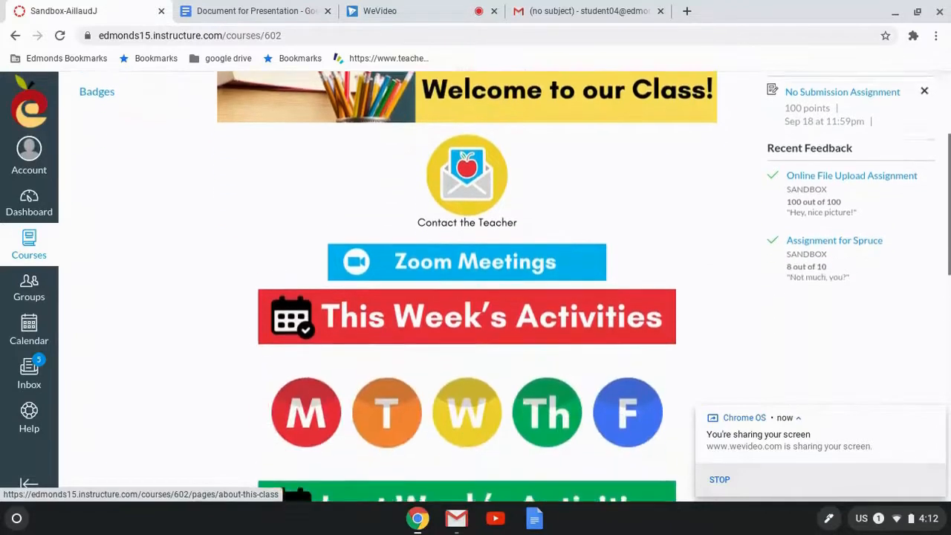
pyautogui.click(433, 309)
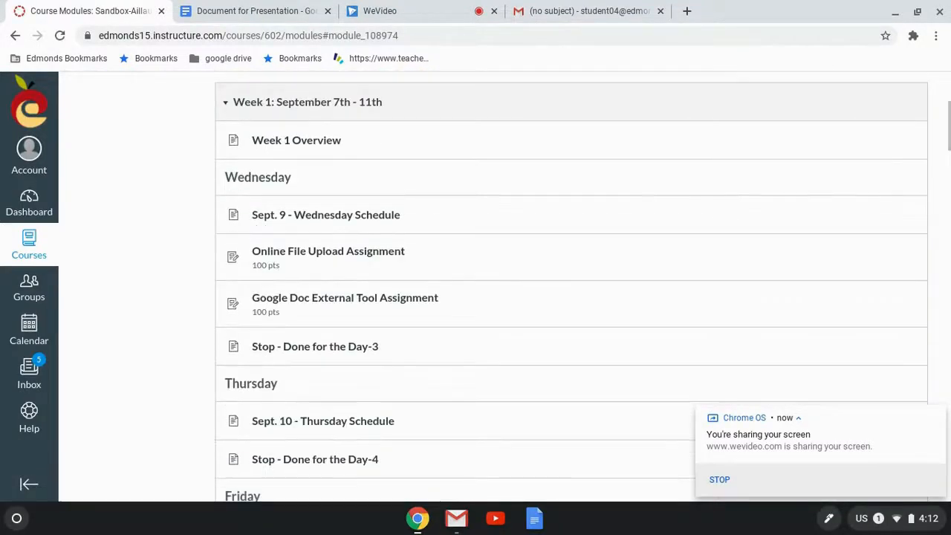
pyautogui.click(356, 305)
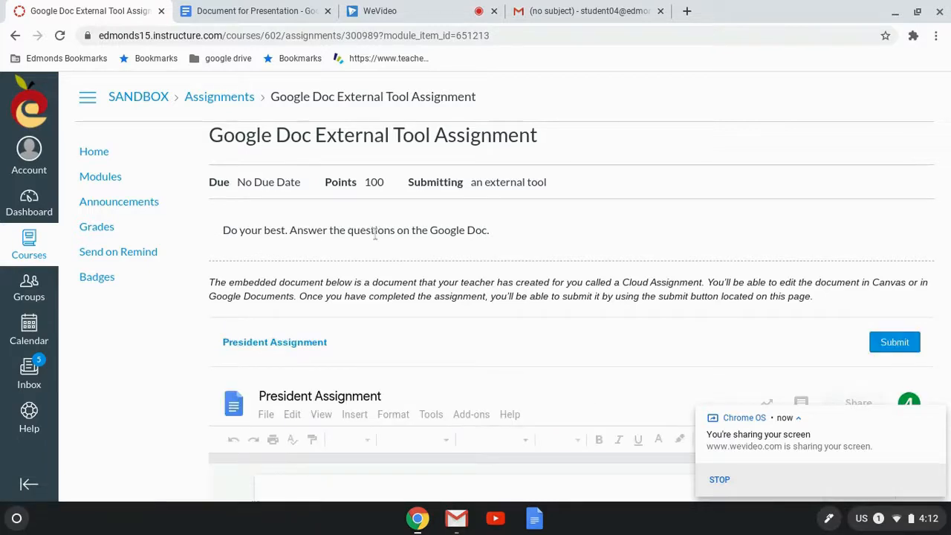
# Answer the 16th President question in the embedded document by entering "Lincoln" in the answer box
pyautogui.scroll(-2, 545, 276)
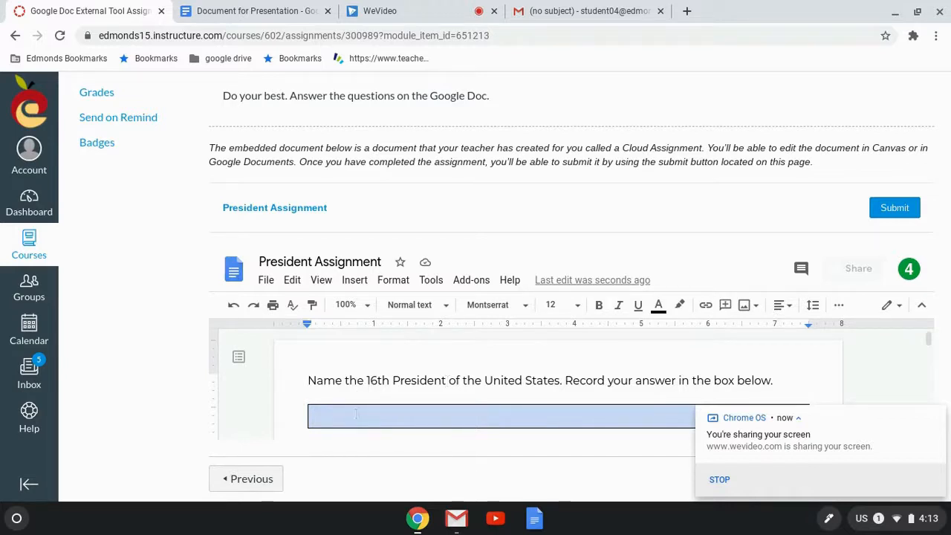
pyautogui.click(353, 416)
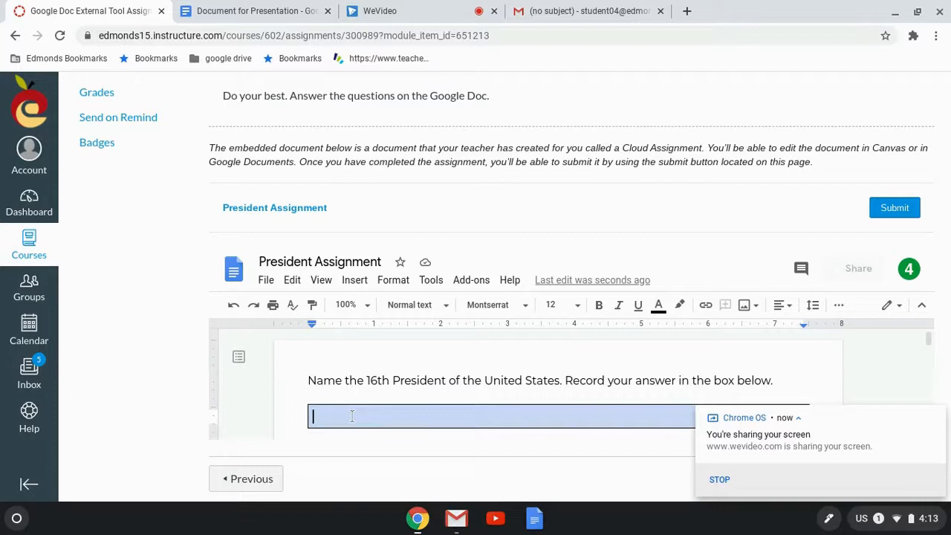
pyautogui.write('LIn')
pyautogui.write('ncoln')
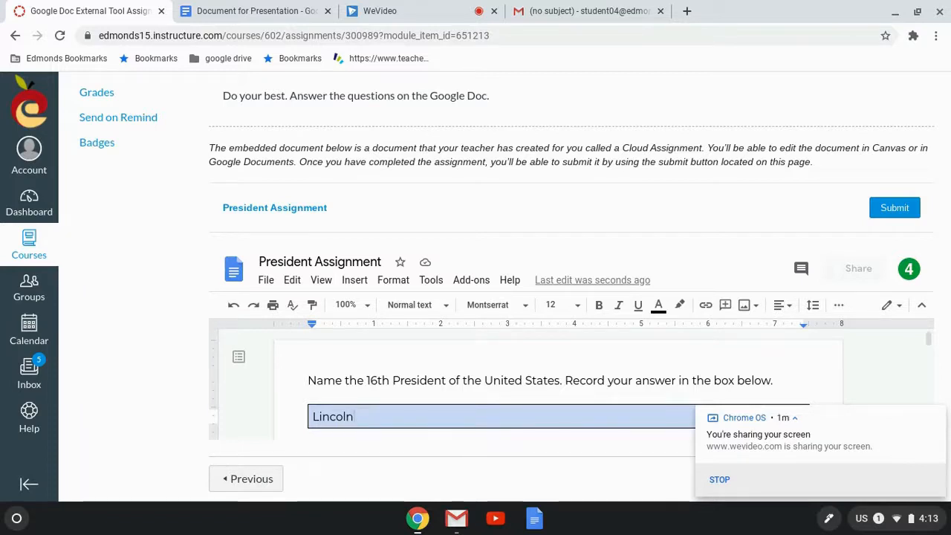
# Check the President Assignment document in its own Google Docs window and submit it from the Canvas assignment page
pyautogui.click(272, 208)
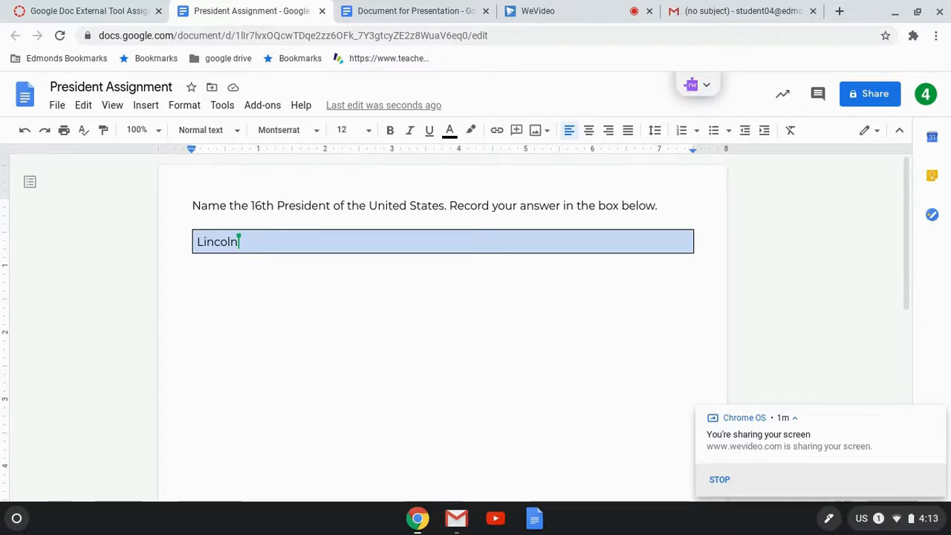
pyautogui.click(85, 10)
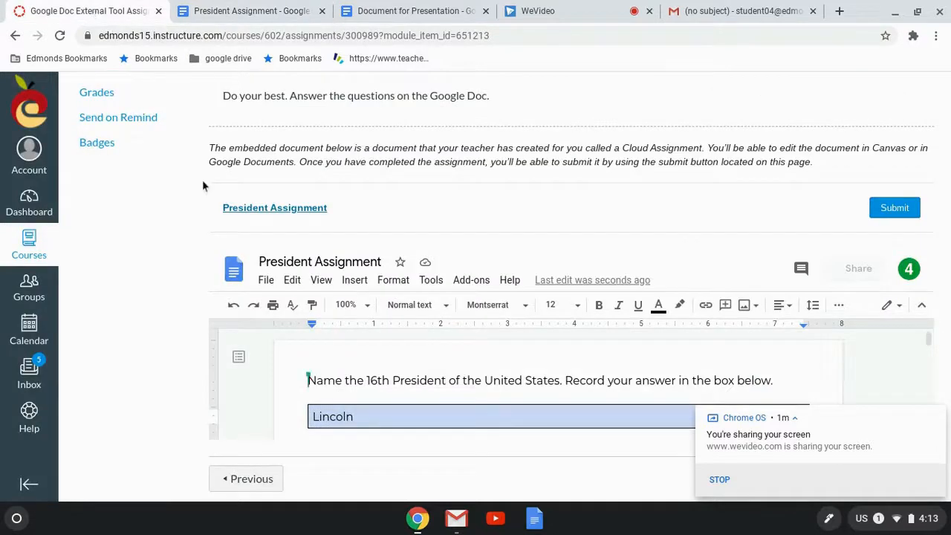
pyautogui.click(895, 210)
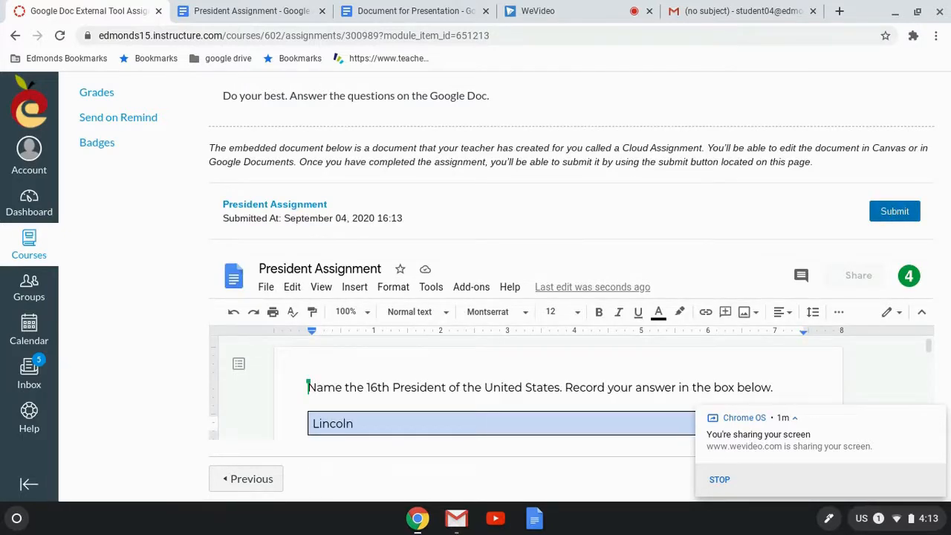
pyautogui.scroll(2, 711, 261)
pyautogui.scroll(-2, 711, 262)
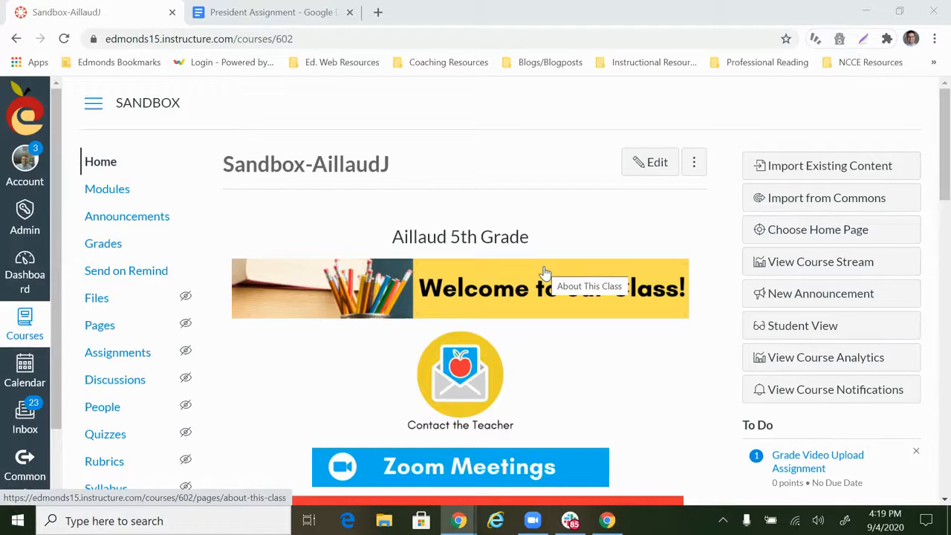
# As the teacher, open the Week 1 module's Google Doc External Tool Assignment and bring up its submissions in SpeedGrader
pyautogui.click(89, 192)
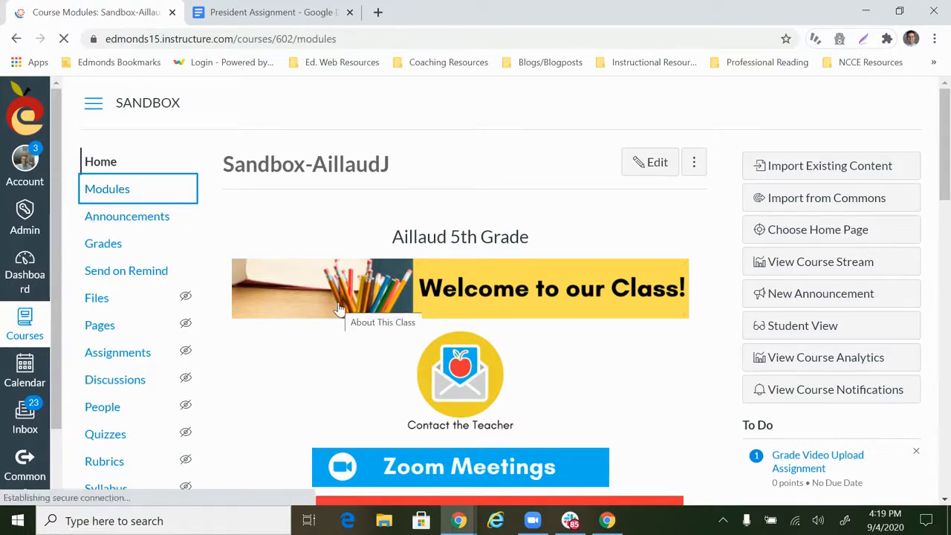
pyautogui.scroll(-3, 369, 293)
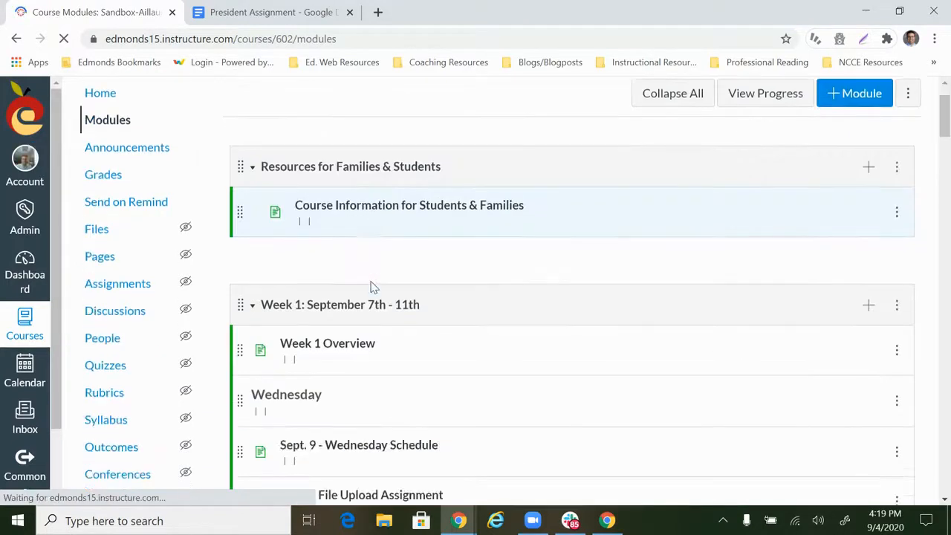
pyautogui.scroll(-4, 369, 284)
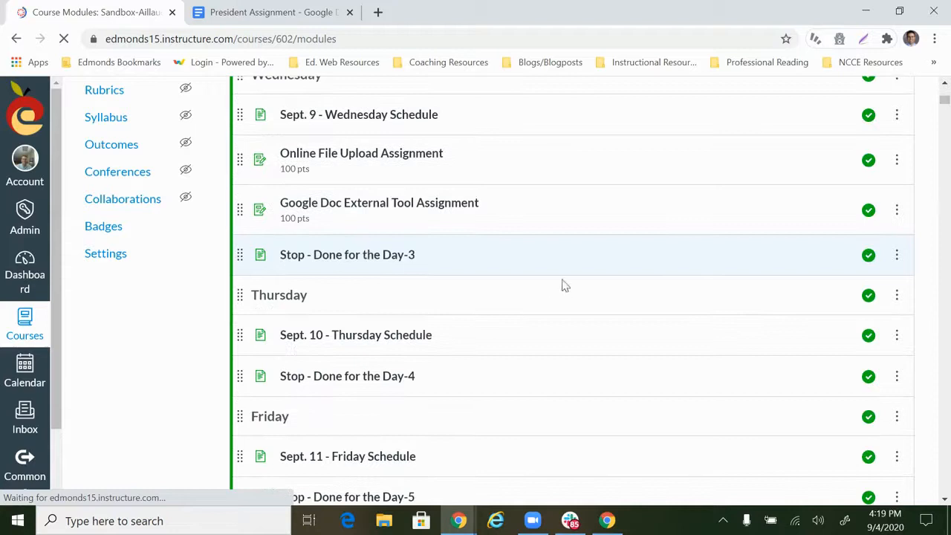
pyautogui.click(354, 210)
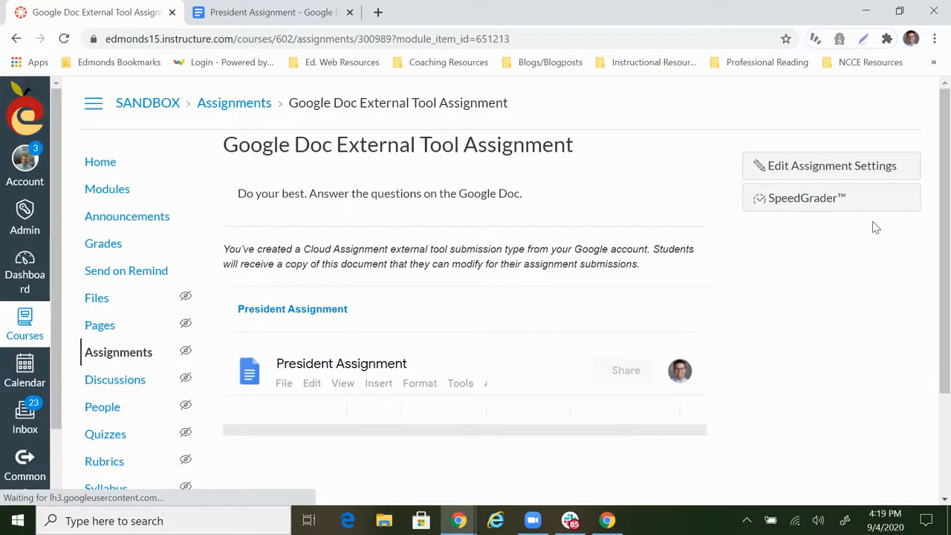
pyautogui.click(798, 202)
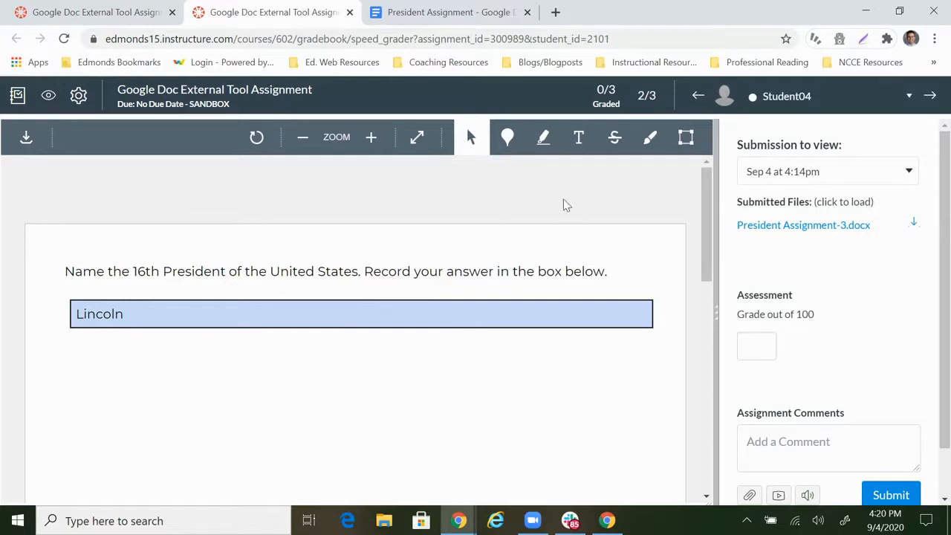
# Annotate the student's submission with the text "HI..." below the answer box and highlight the answer "Lincoln" in yellow
pyautogui.click(580, 138)
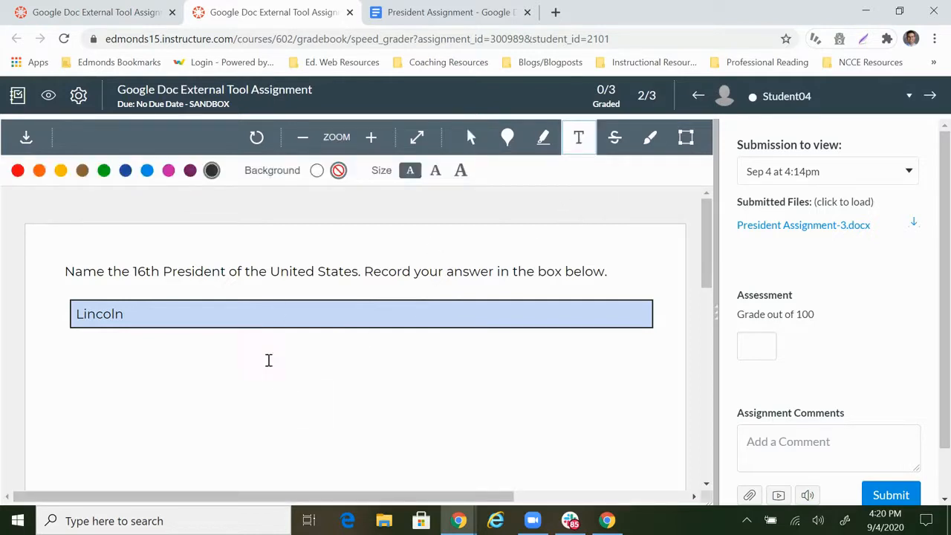
pyautogui.click(234, 361)
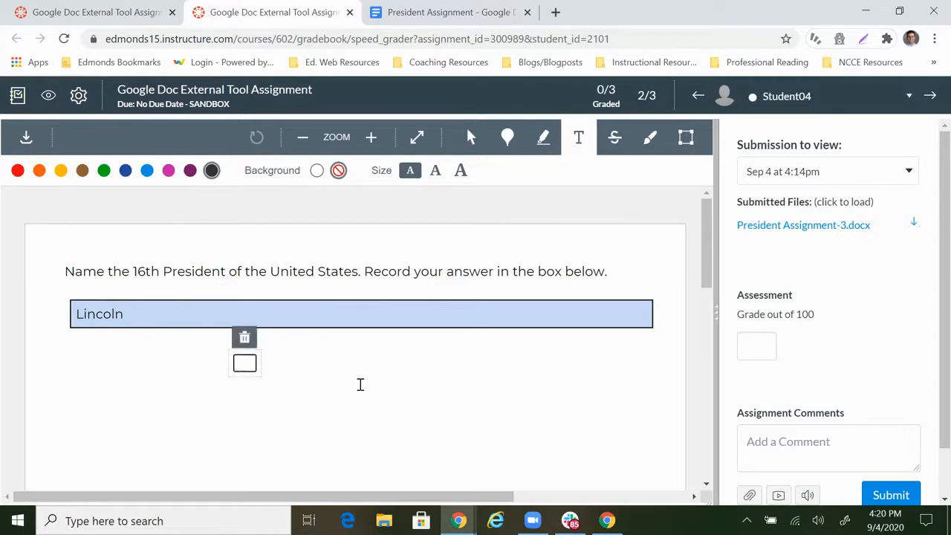
pyautogui.write('Hi...')
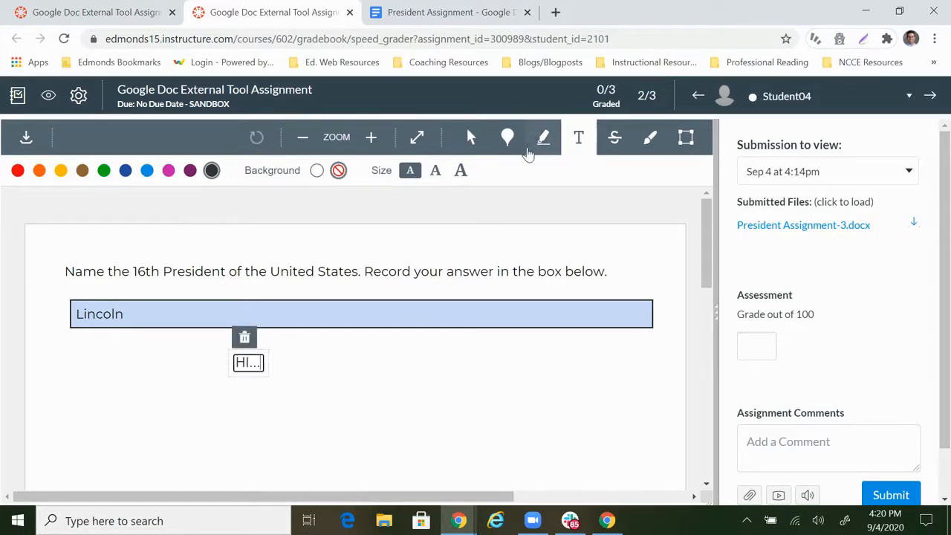
pyautogui.click(540, 139)
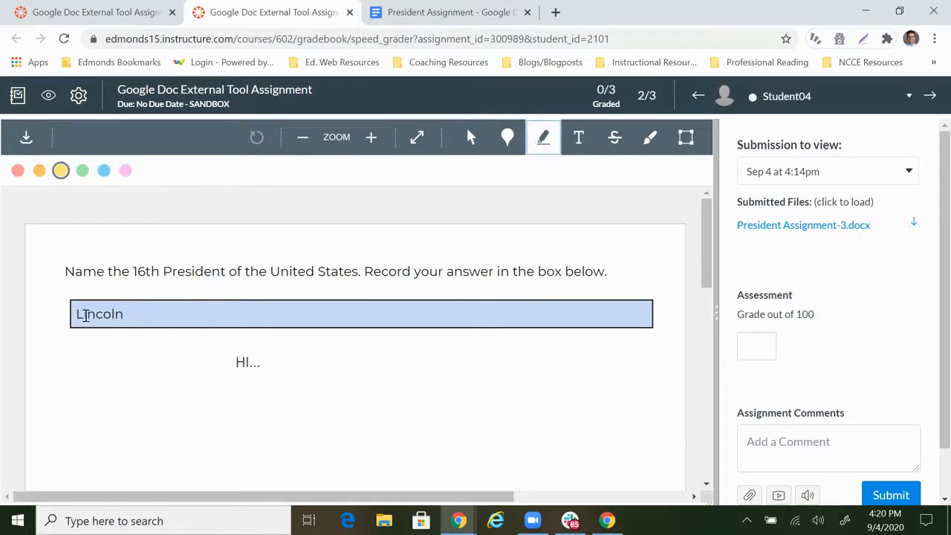
pyautogui.moveTo(77, 313); pyautogui.dragTo(131, 313)
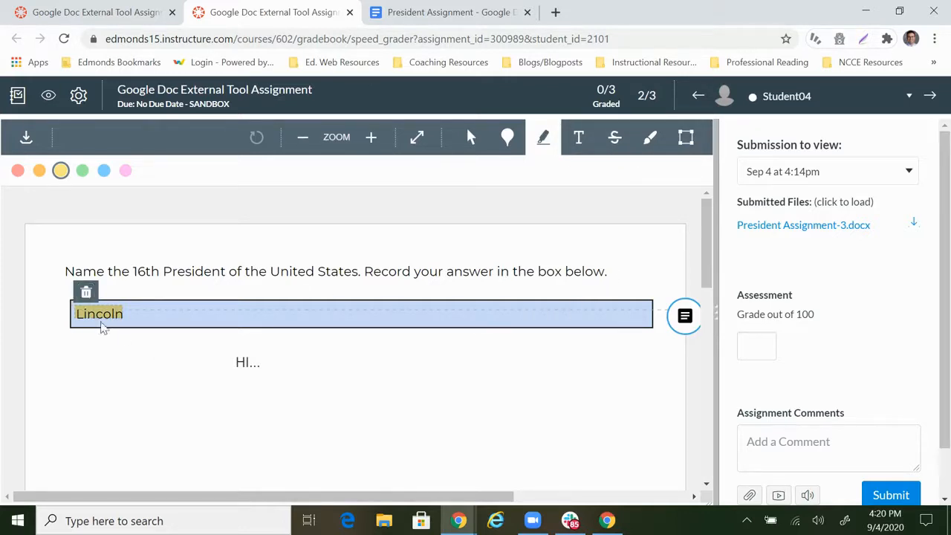
# Grade the submission 100 out of 100 and submit the assessment without a written comment
pyautogui.click(767, 346)
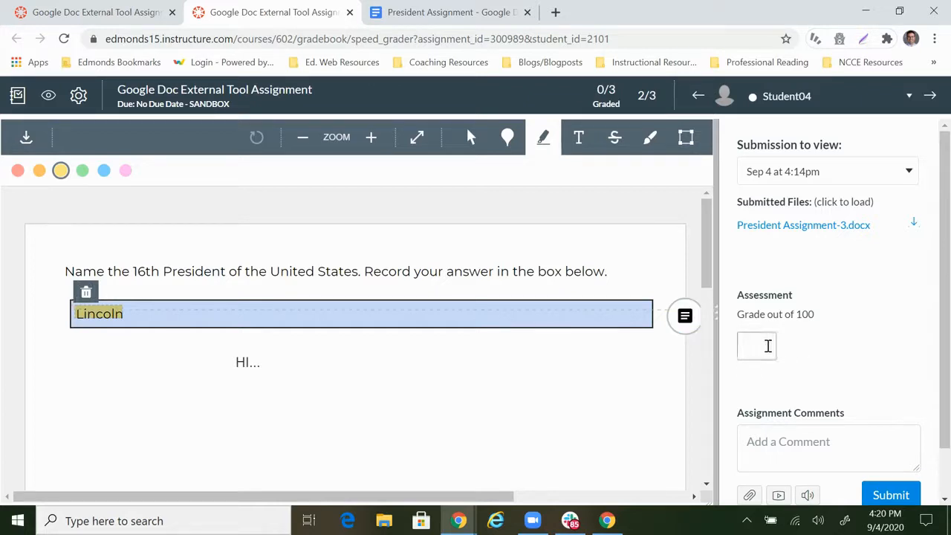
pyautogui.write('100')
pyautogui.click(775, 444)
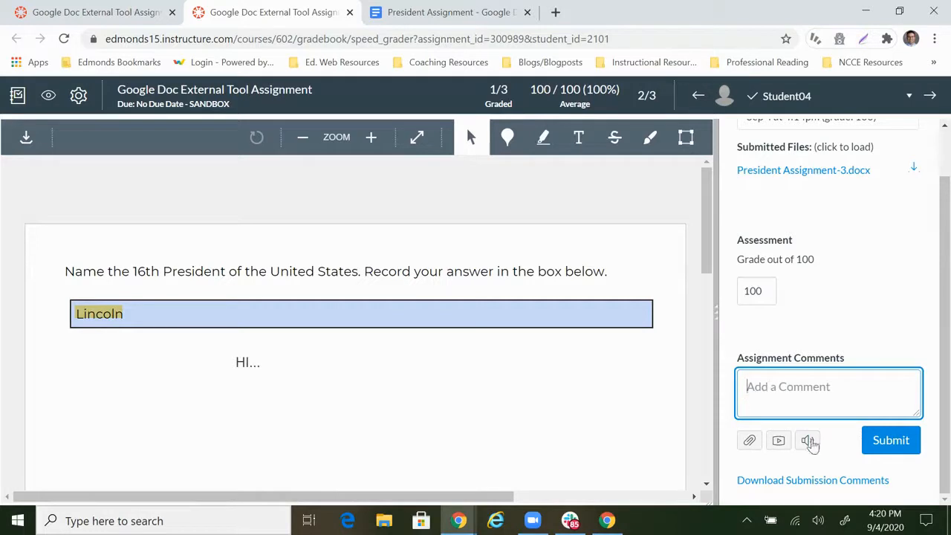
pyautogui.click(889, 444)
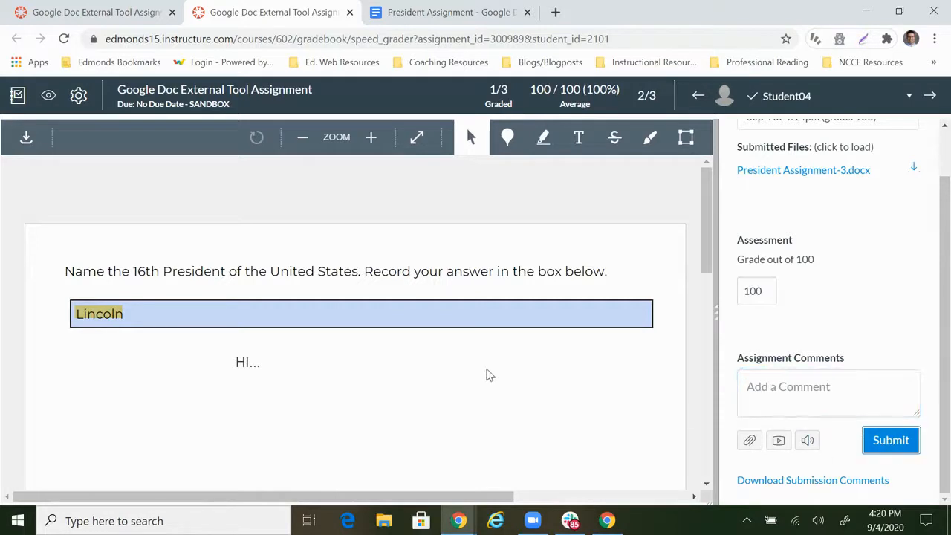